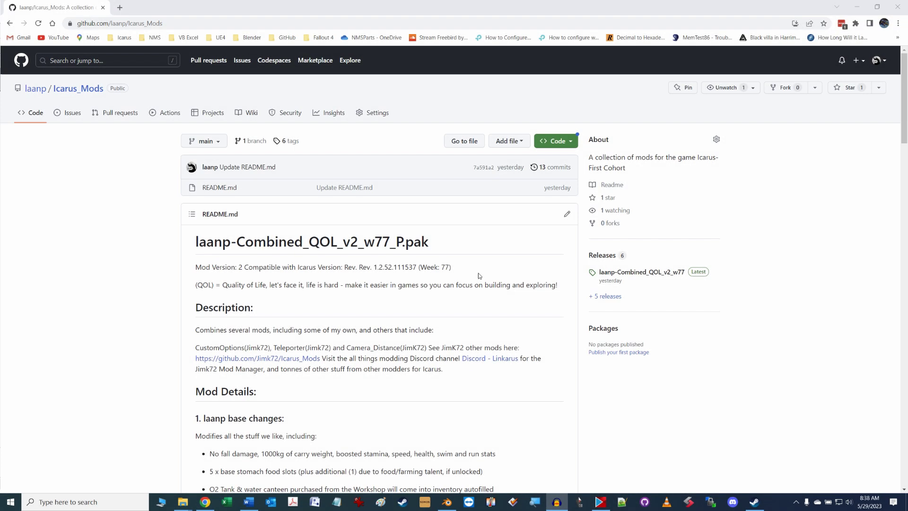
pyautogui.click(183, 23)
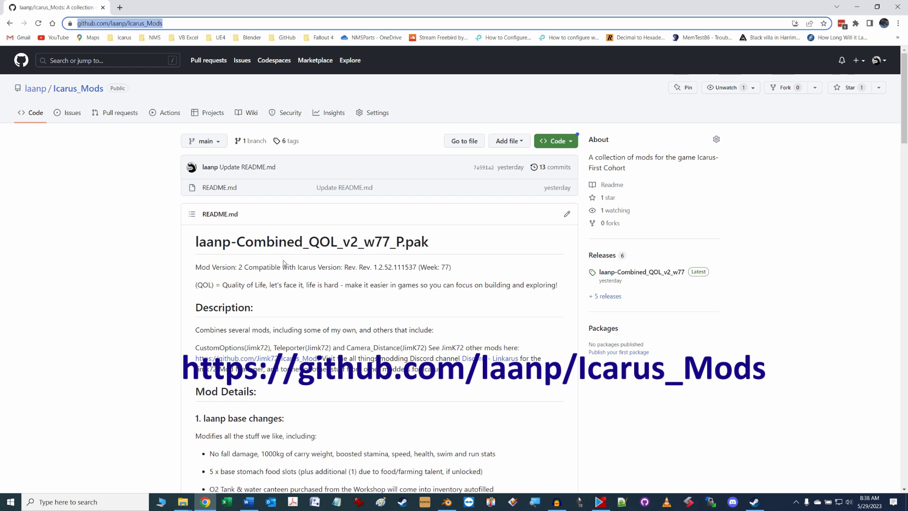
pyautogui.scroll(-5, 286, 258)
pyautogui.scroll(-7, 287, 257)
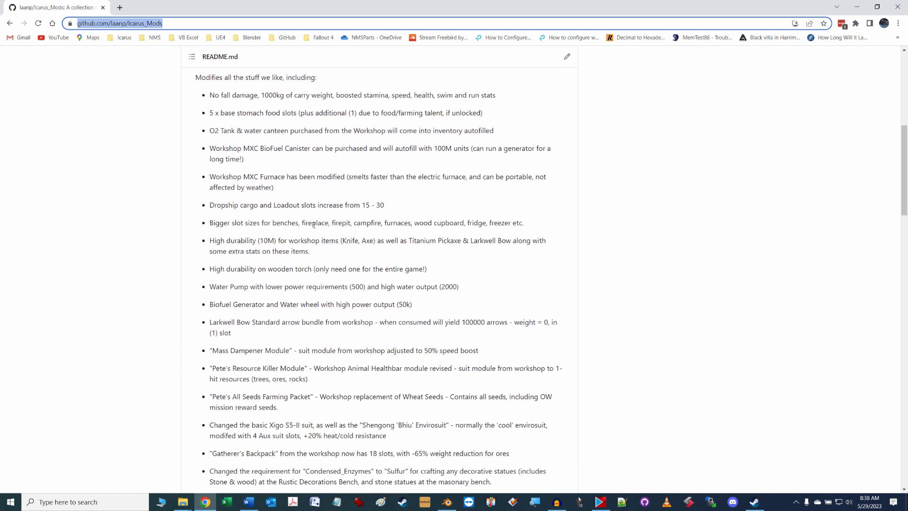
pyautogui.scroll(11, 322, 214)
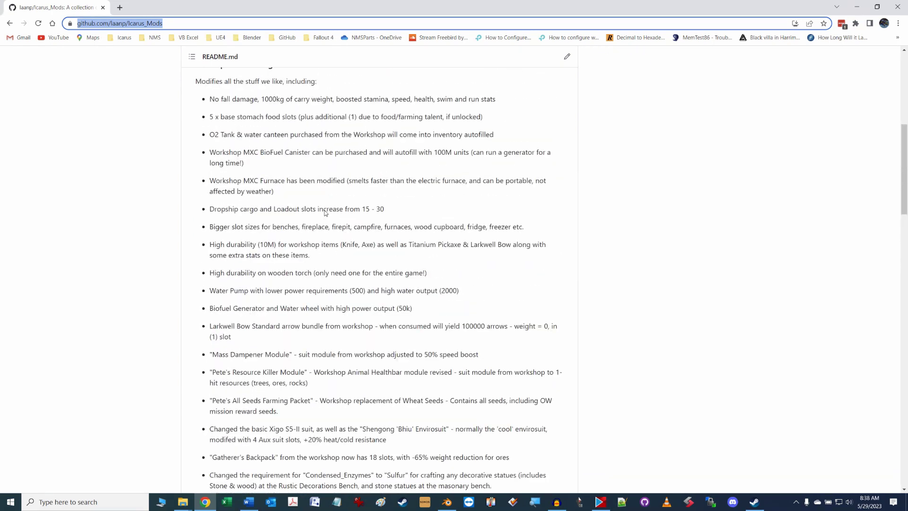
pyautogui.scroll(1, 324, 213)
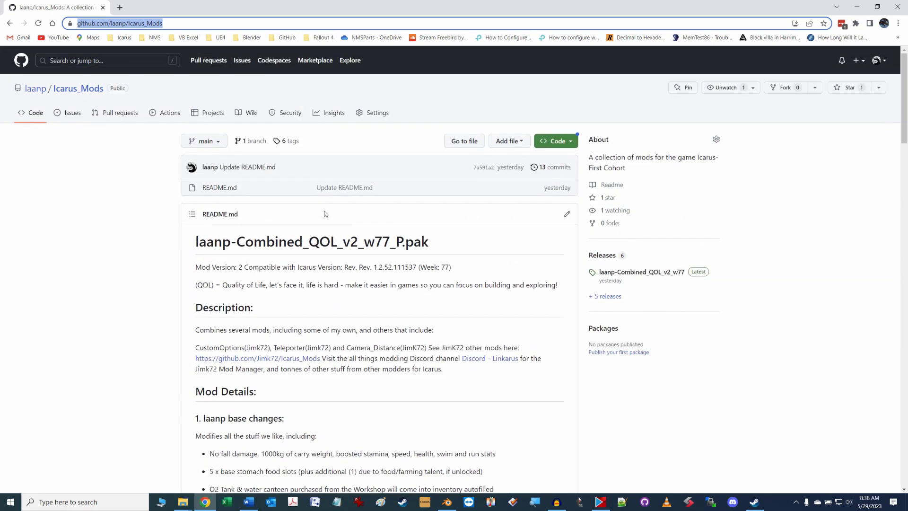
# From the latest v2_w77 release, download the laanp-Combined_QOL_v2_w77_P.zip asset and open it
pyautogui.click(698, 274)
pyautogui.scroll(-20, 474, 235)
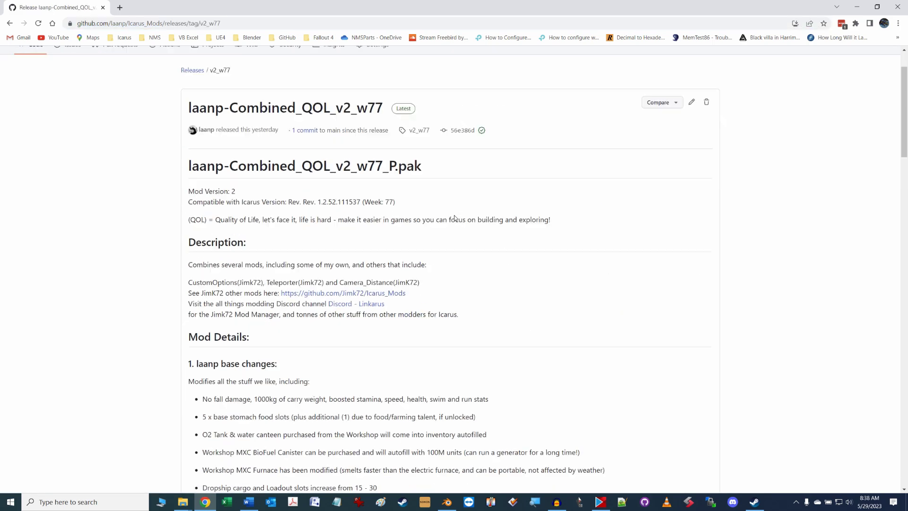
pyautogui.scroll(-11, 466, 232)
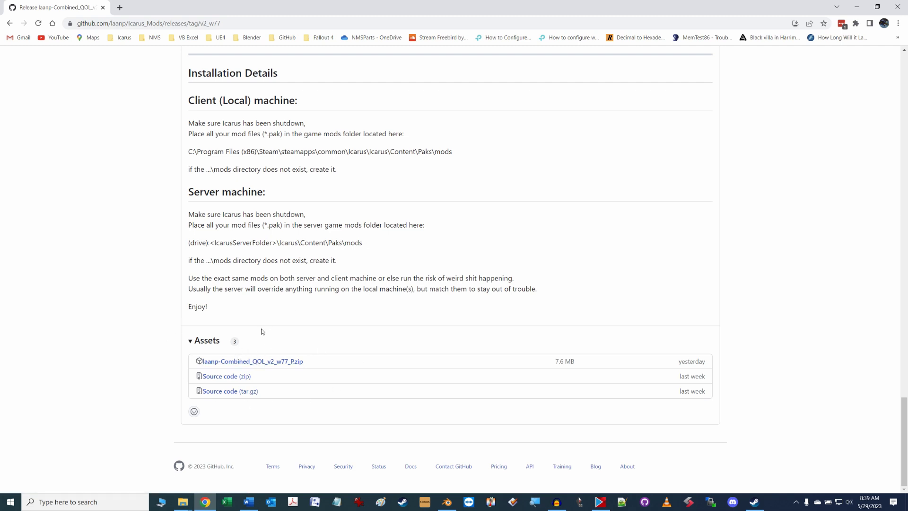
pyautogui.click(279, 362)
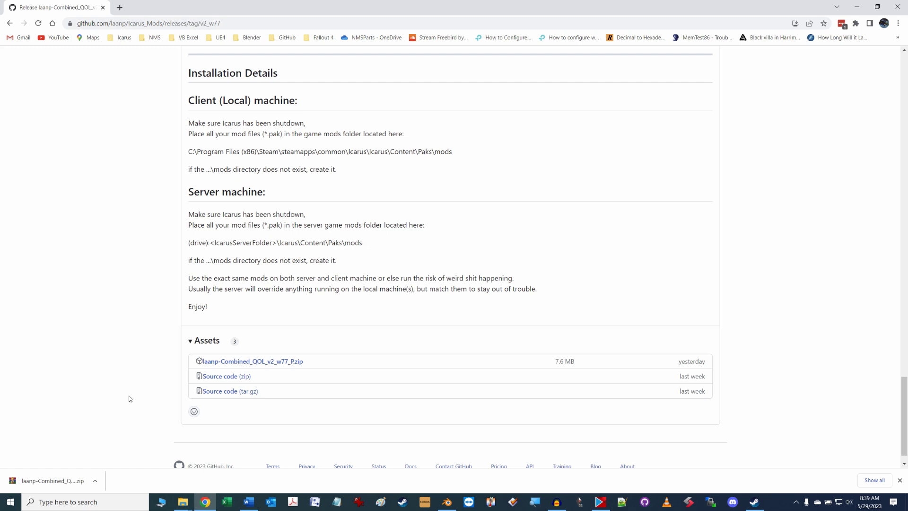
# Open the downloaded zip in WinRAR and dismiss the expired-trial notice
pyautogui.click(52, 480)
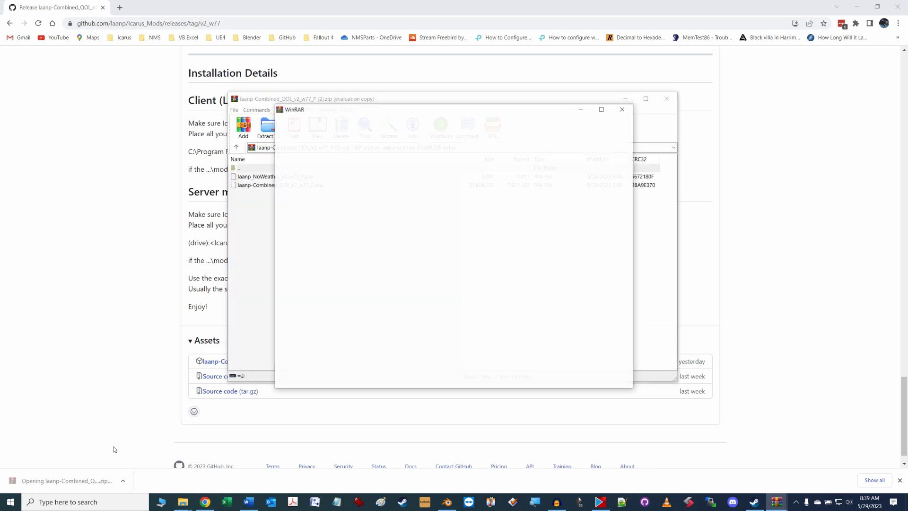
pyautogui.click(622, 111)
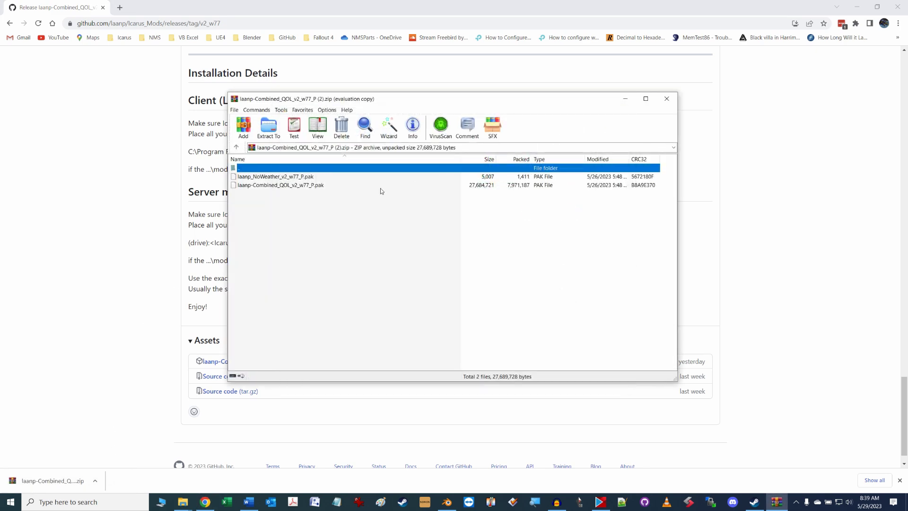
pyautogui.press('Down')
# Check the NoWeather and Combined_QOL .pak files, then return to the GitHub release page
pyautogui.keyDown('shift'); pyautogui.click(267, 185); pyautogui.keyUp('shift')
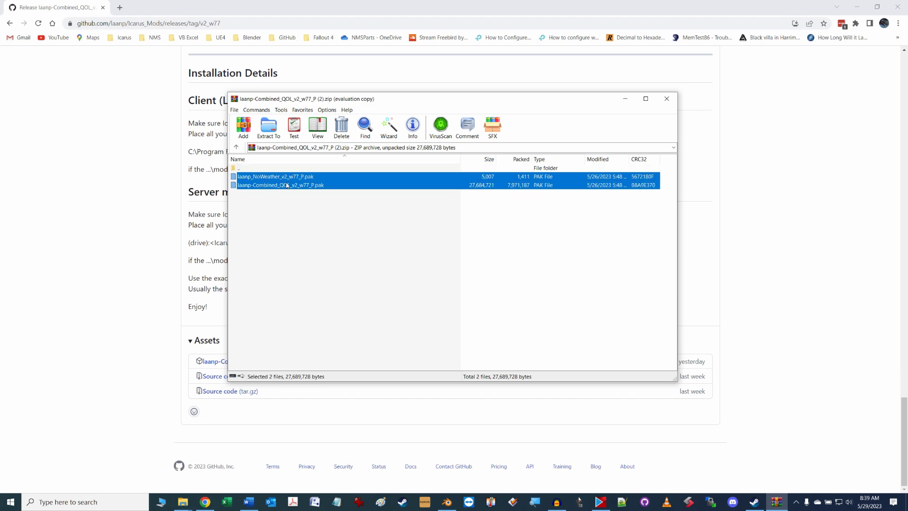
pyautogui.moveTo(452, 102); pyautogui.dragTo(672, 135)
pyautogui.click(503, 211)
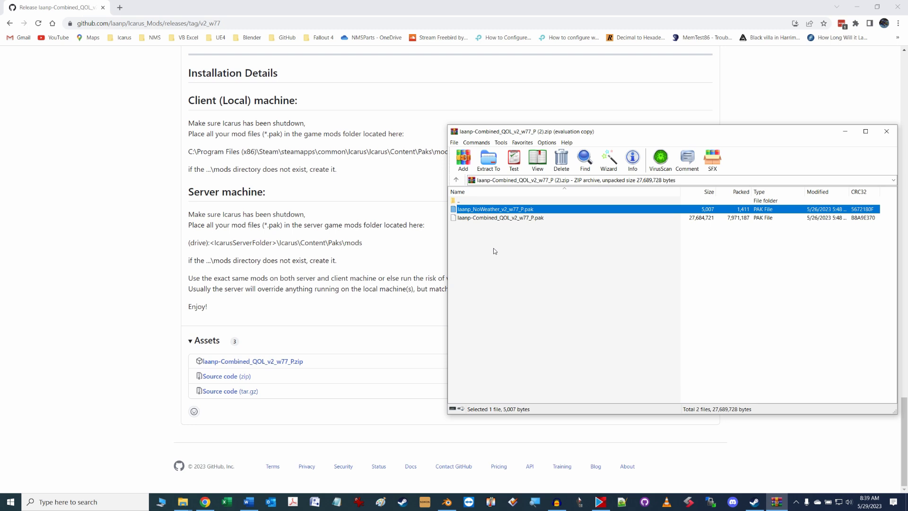
pyautogui.click(498, 220)
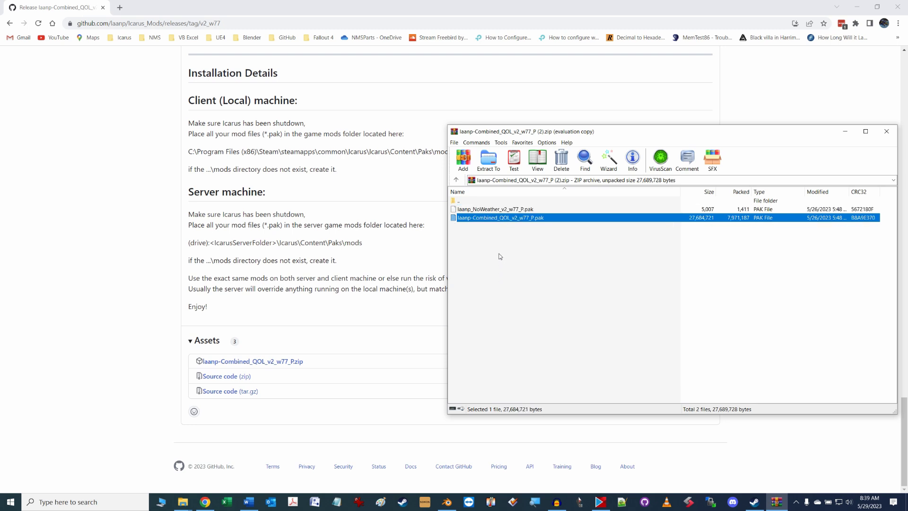
pyautogui.click(365, 175)
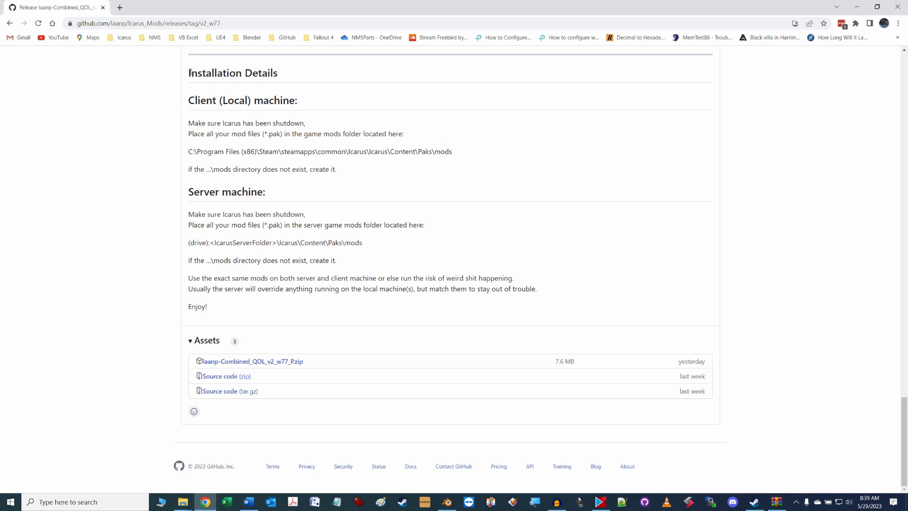
# Read the Installation Details, highlighting the Client (Local) and Server headings
pyautogui.moveTo(191, 72); pyautogui.dragTo(391, 305)
pyautogui.click(285, 184)
pyautogui.moveTo(188, 100); pyautogui.dragTo(300, 101)
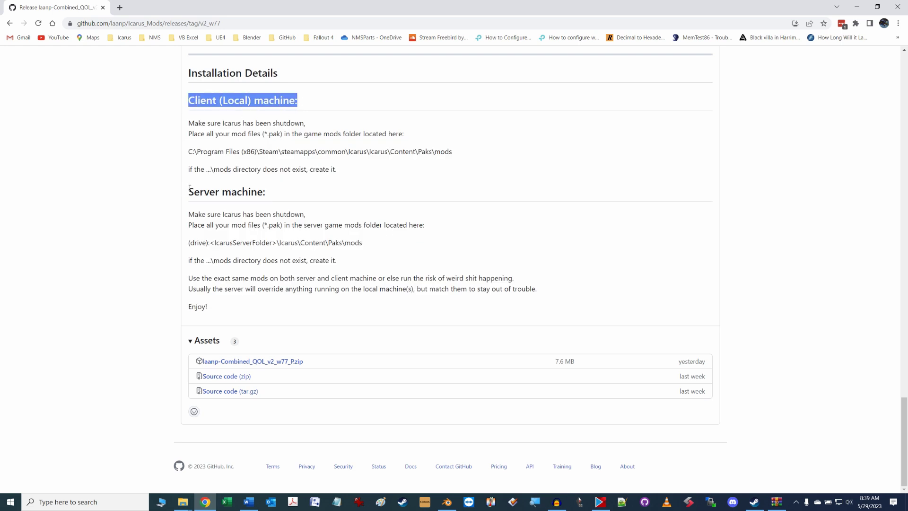
pyautogui.moveTo(183, 193); pyautogui.dragTo(277, 198)
pyautogui.click(357, 234)
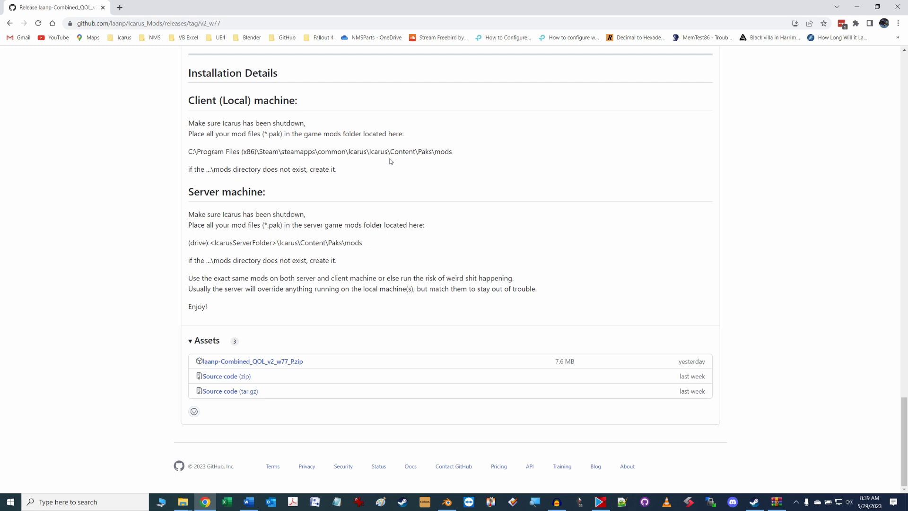
# Select the client path ending at Icarus\Content\Paks, then bring up the Windows quick-link menu
pyautogui.moveTo(189, 151); pyautogui.dragTo(457, 154)
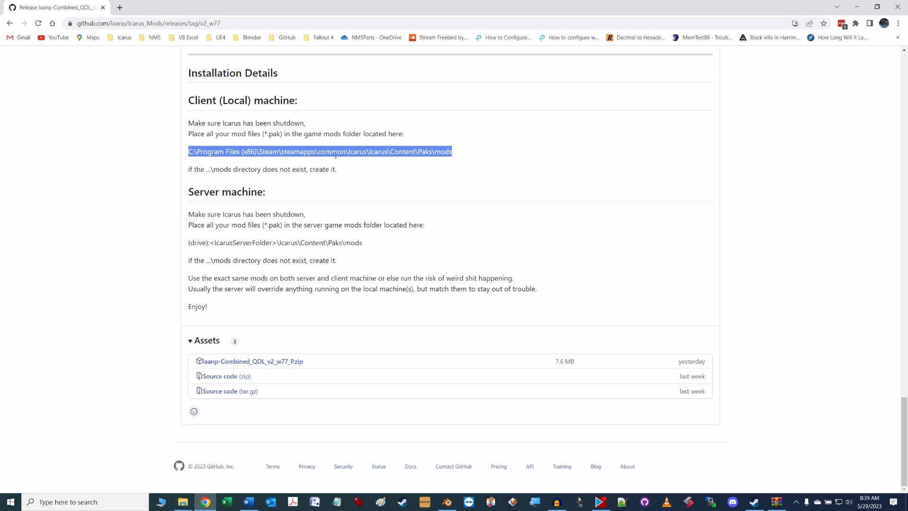
pyautogui.click(460, 165)
pyautogui.moveTo(432, 151); pyautogui.dragTo(455, 154)
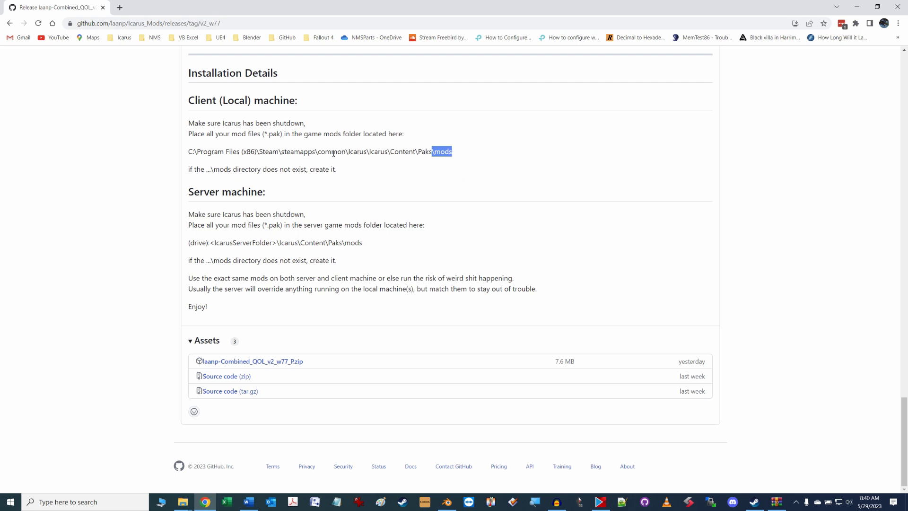
pyautogui.click(346, 175)
pyautogui.moveTo(189, 151); pyautogui.dragTo(432, 149)
pyautogui.hotkey('ctrl', 'c')
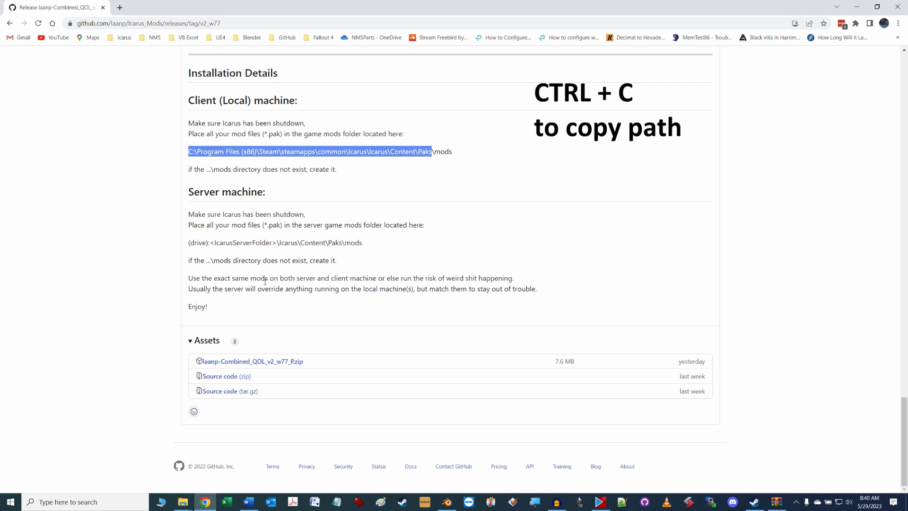
pyautogui.rightClick(12, 497)
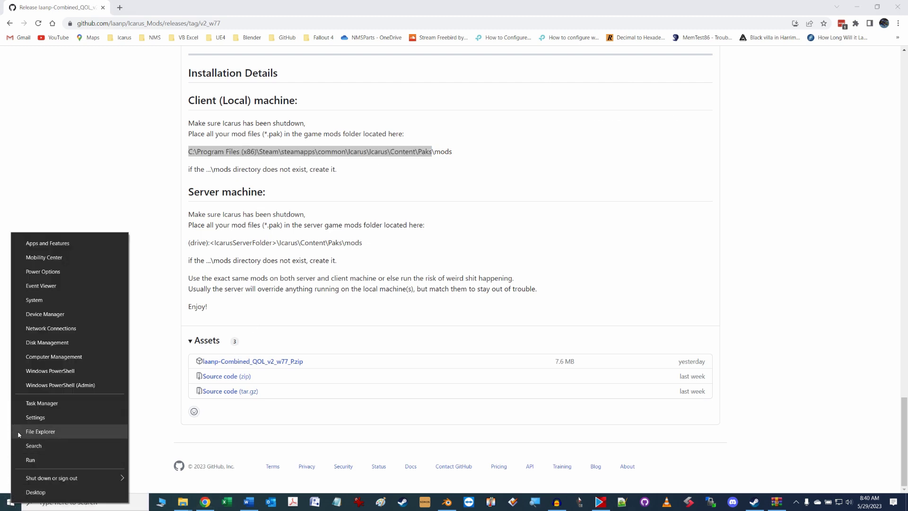
# Open File Explorer and go to the pasted Icarus Content\Paks path
pyautogui.click(47, 432)
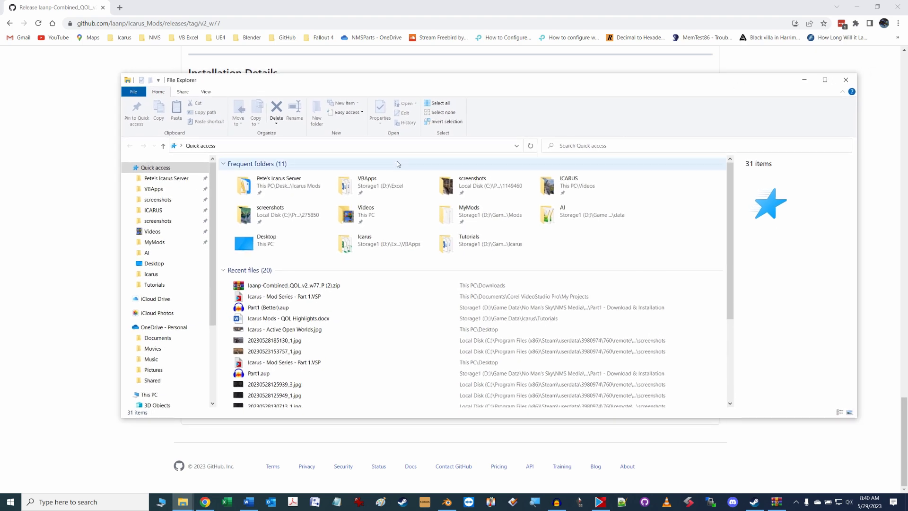
pyautogui.click(251, 148)
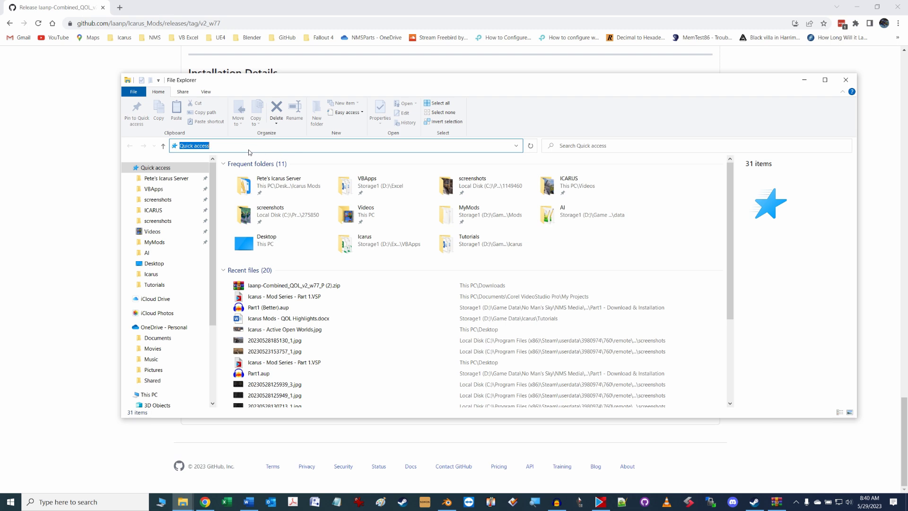
pyautogui.click(175, 146)
pyautogui.hotkey('ctrl', 'a')
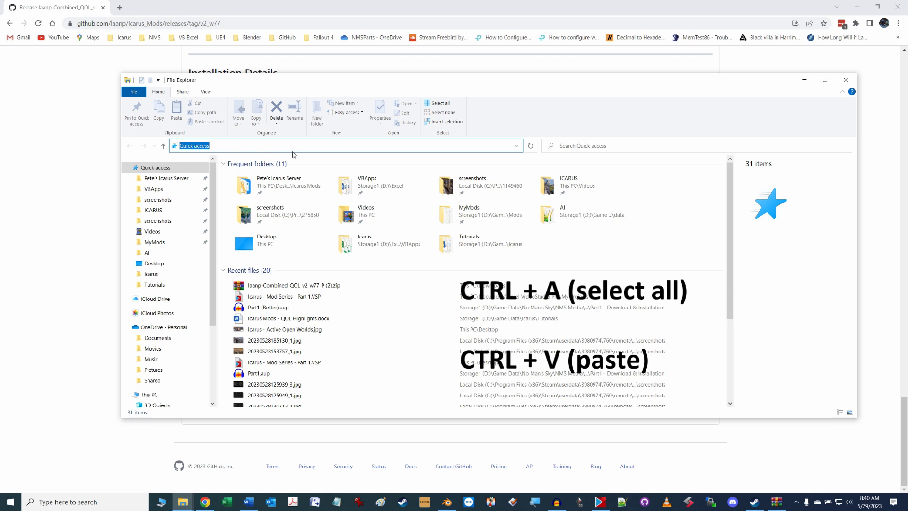
pyautogui.hotkey('ctrl', 'v')
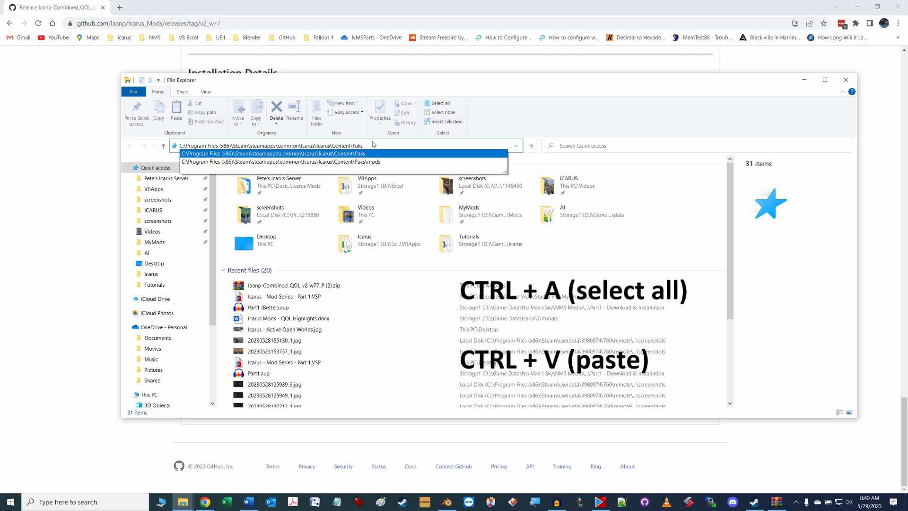
pyautogui.press('Return')
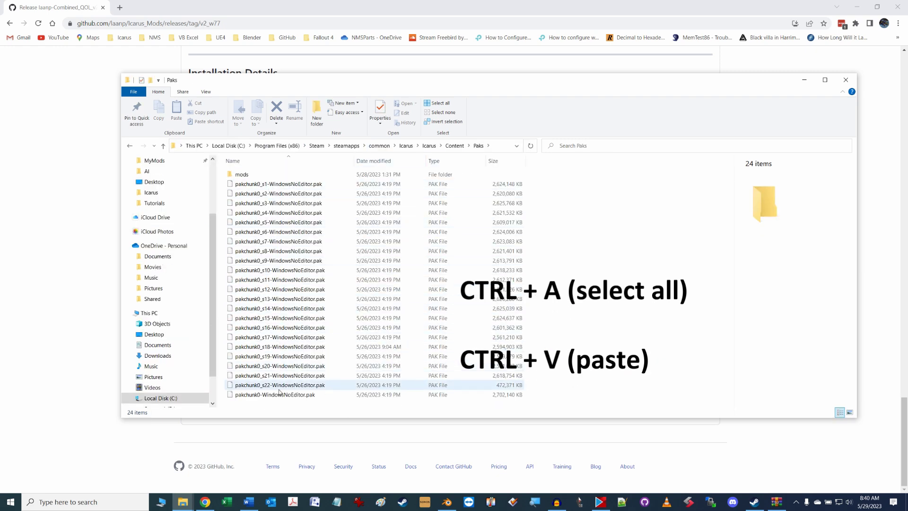
# Delete the old mods folder from the Paks folder
pyautogui.click(242, 175)
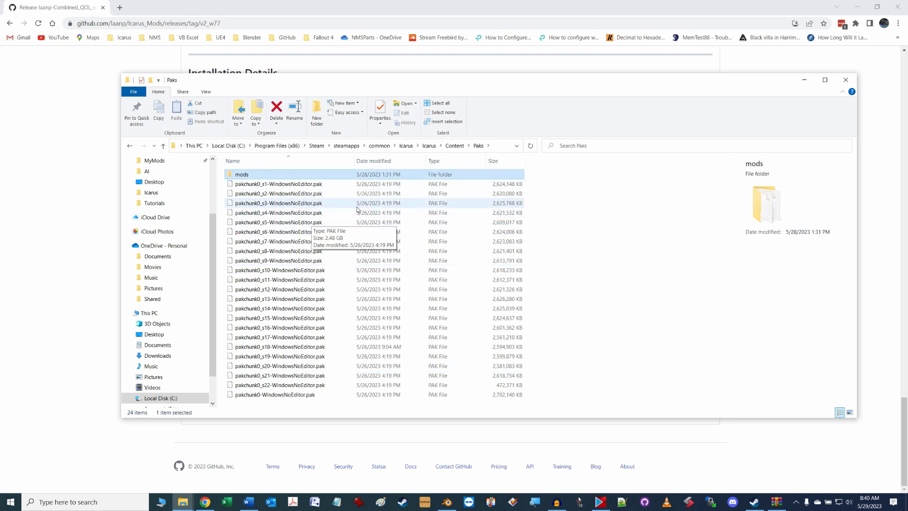
pyautogui.press('Delete')
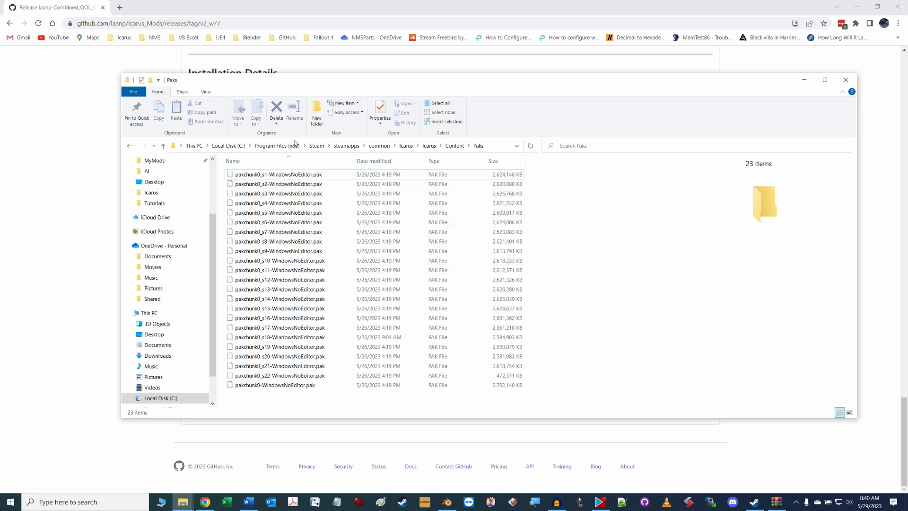
pyautogui.click(271, 175)
pyautogui.click(270, 385)
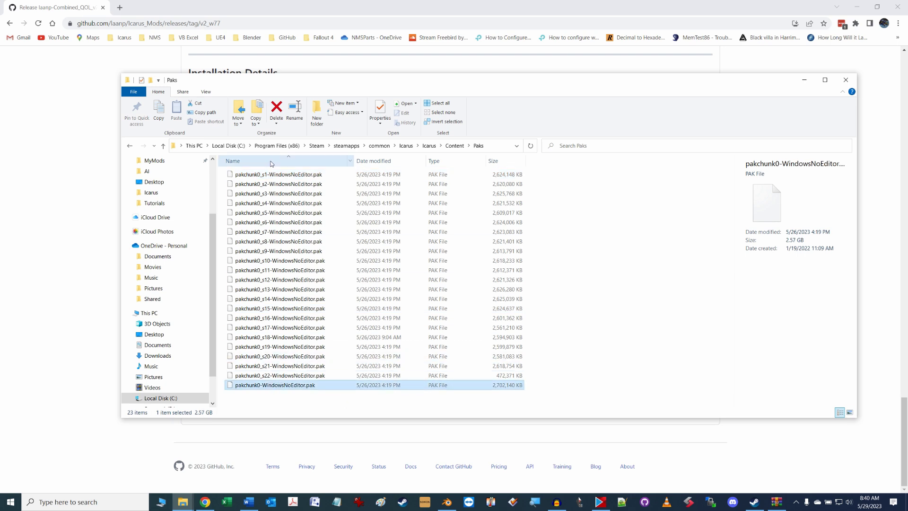
pyautogui.click(272, 174)
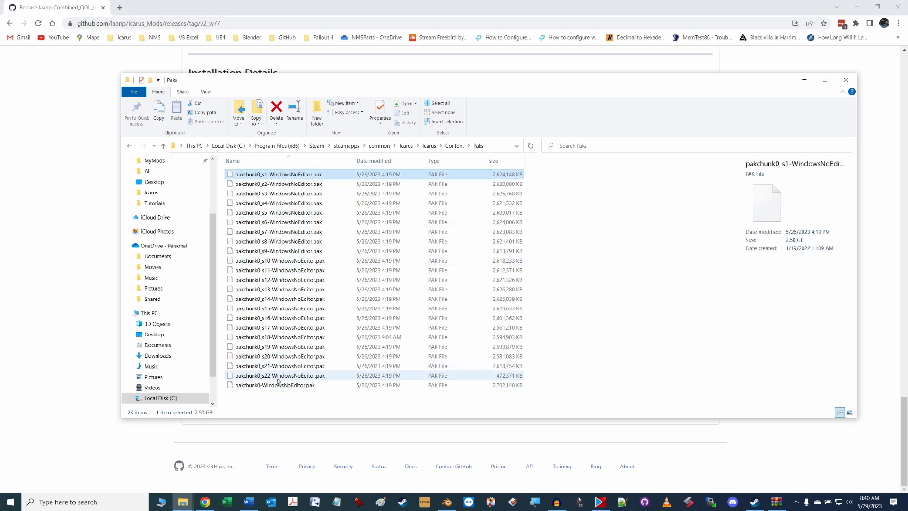
# Create a new folder named 'mods' in Paks and open it
pyautogui.click(317, 113)
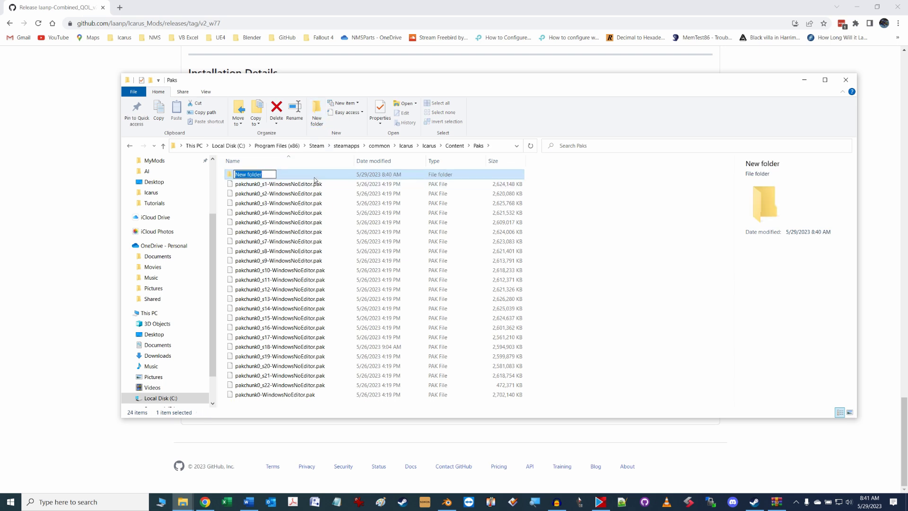
pyautogui.write('mods')
pyautogui.press('Return')
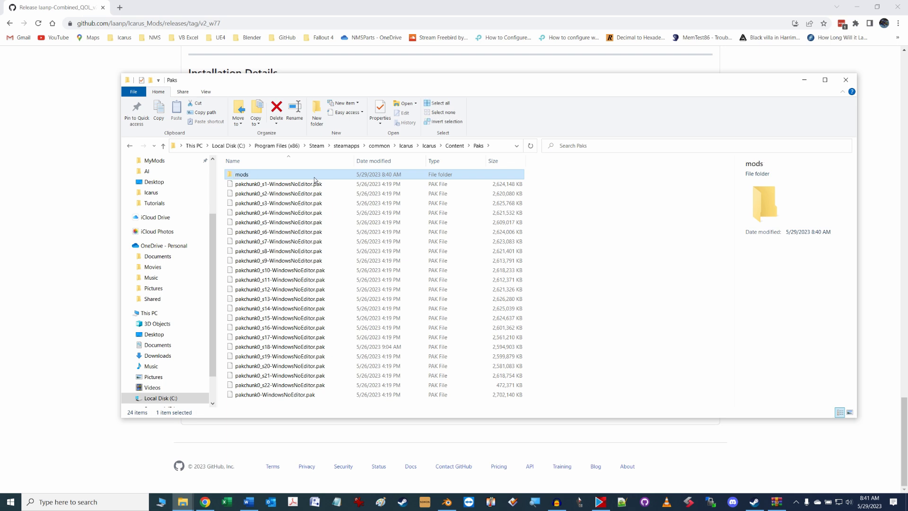
pyautogui.doubleClick(260, 175)
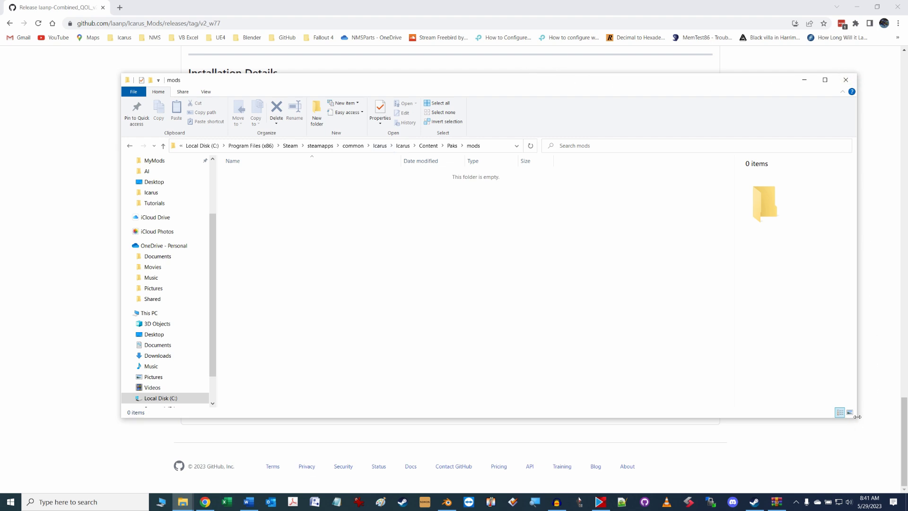
# Drag both laanp .pak files from the WinRAR archive into the mods folder window
pyautogui.moveTo(857, 418); pyautogui.dragTo(606, 409)
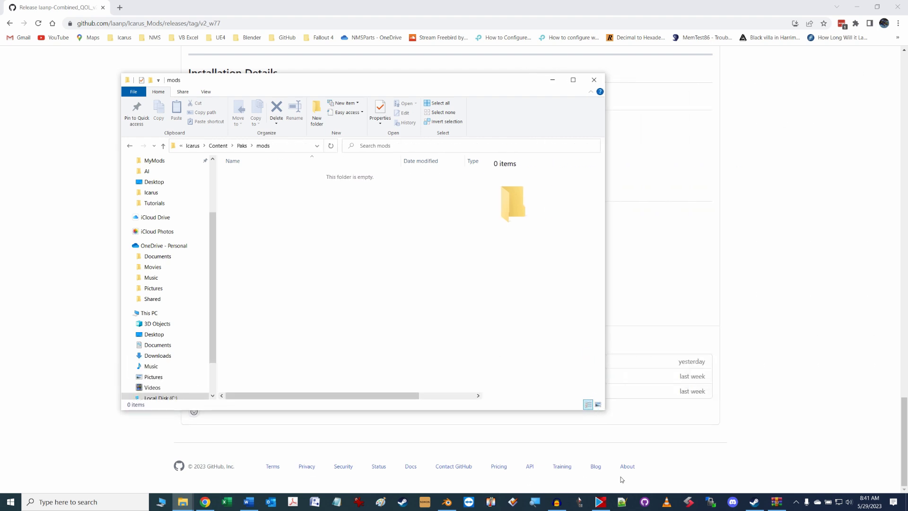
pyautogui.click(778, 504)
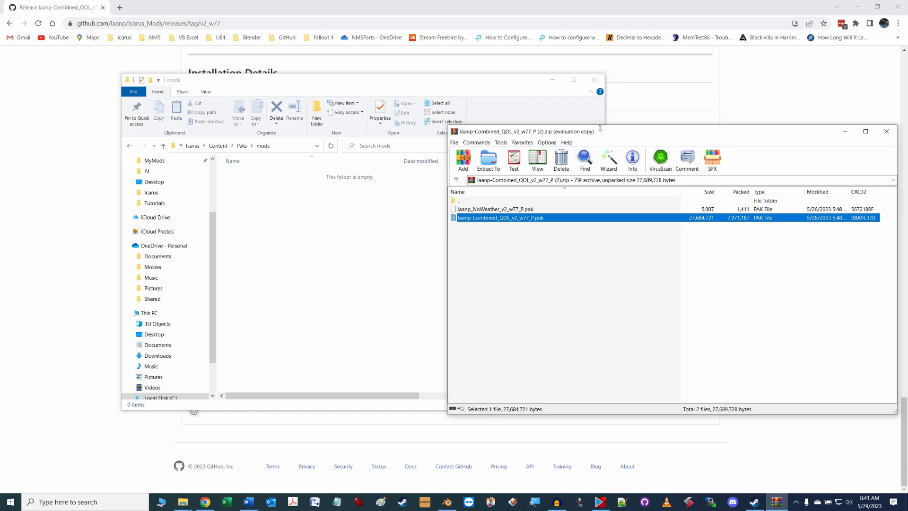
pyautogui.moveTo(601, 128); pyautogui.dragTo(715, 156)
pyautogui.hotkey('ctrl', 'a')
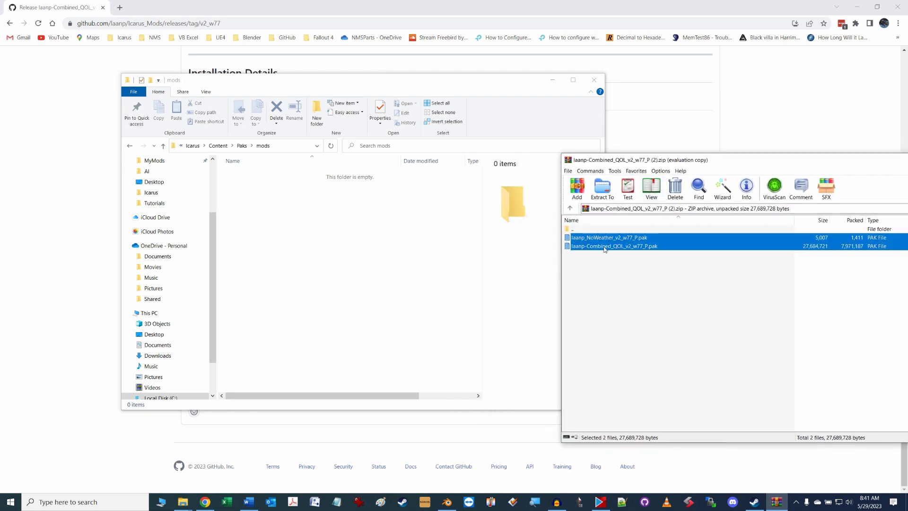
pyautogui.moveTo(604, 249); pyautogui.dragTo(355, 229)
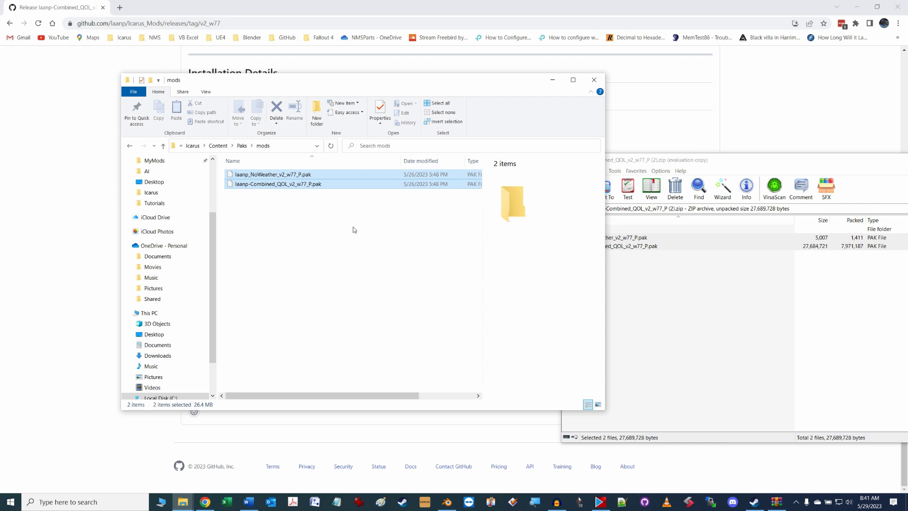
# Clear the other windows and drag the mods folder icon to the desktop as 'mods - Shortcut'
pyautogui.moveTo(426, 86); pyautogui.dragTo(338, 111)
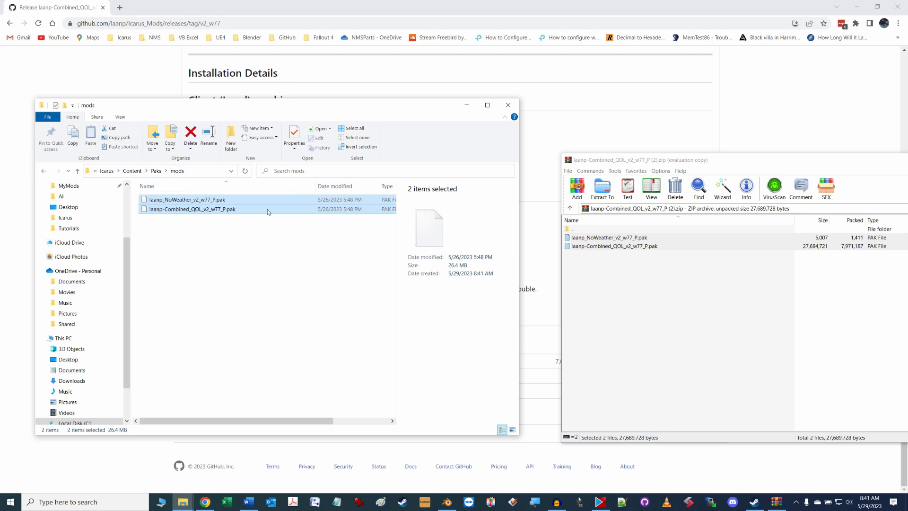
pyautogui.moveTo(799, 161); pyautogui.dragTo(629, 170)
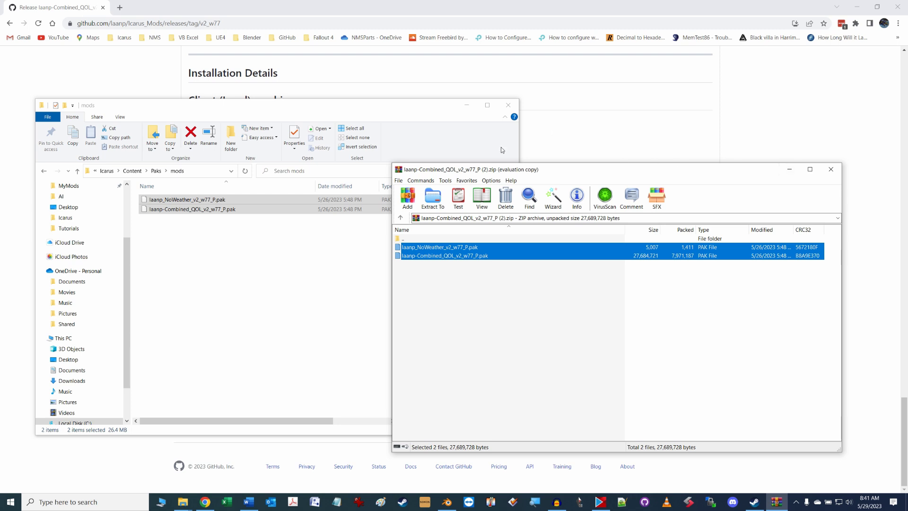
pyautogui.click(790, 170)
pyautogui.click(857, 6)
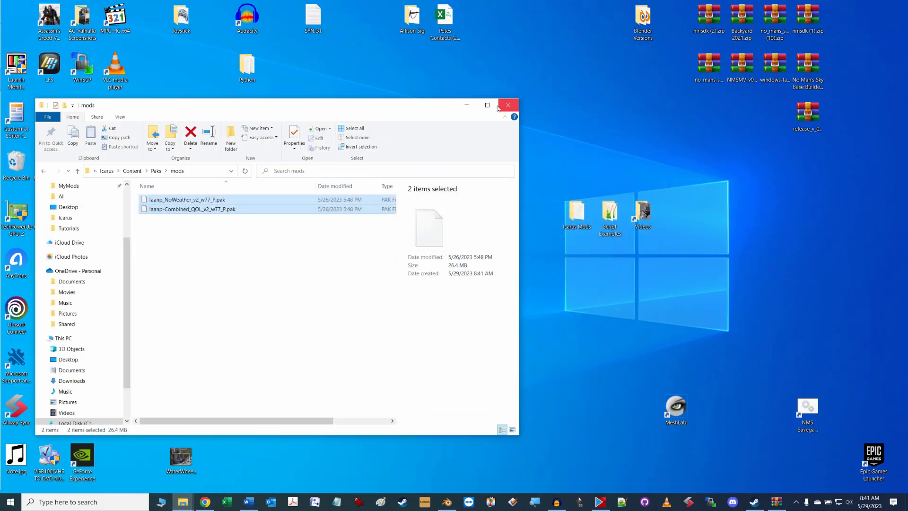
pyautogui.moveTo(426, 109); pyautogui.dragTo(412, 56)
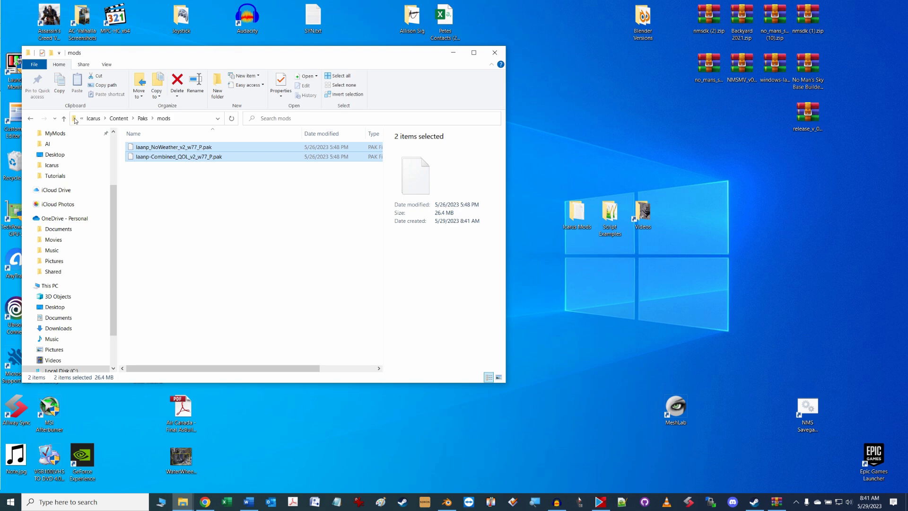
pyautogui.moveTo(76, 120); pyautogui.dragTo(605, 331)
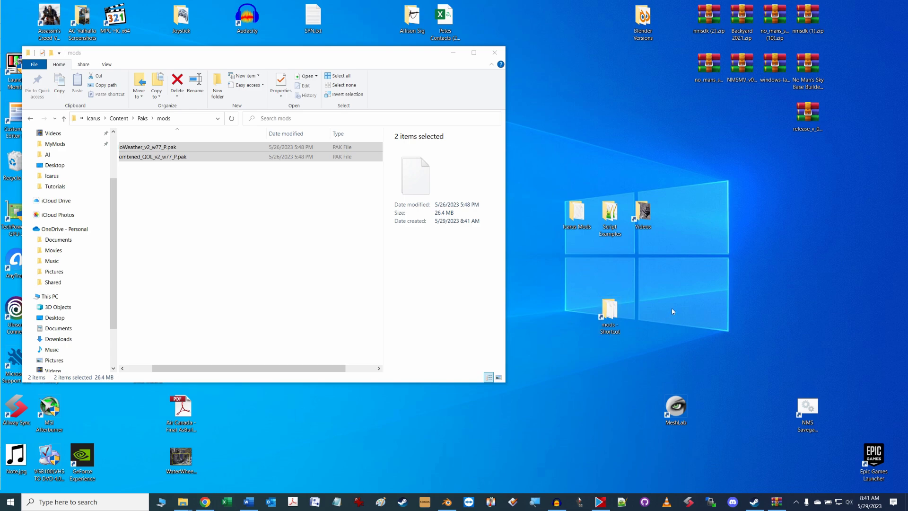
# Reopen mods through the desktop shortcut and delete both laanp .pak files
pyautogui.click(499, 57)
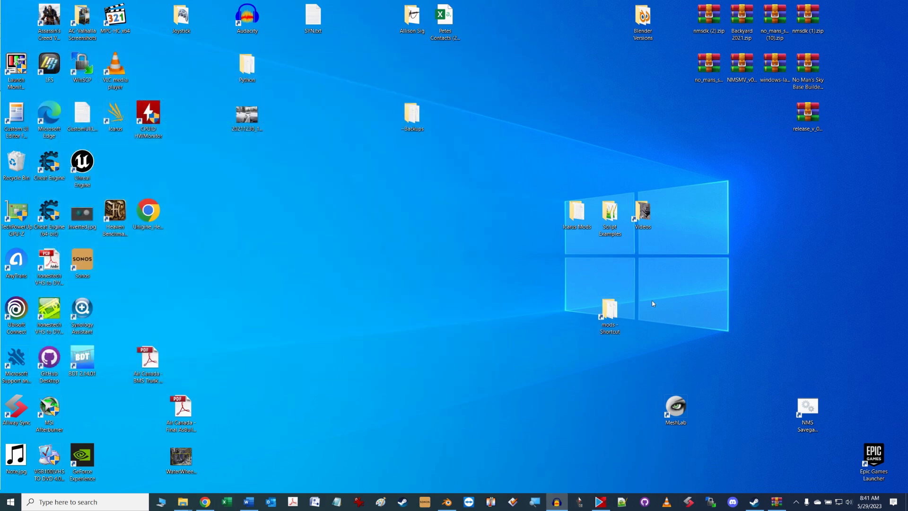
pyautogui.doubleClick(610, 317)
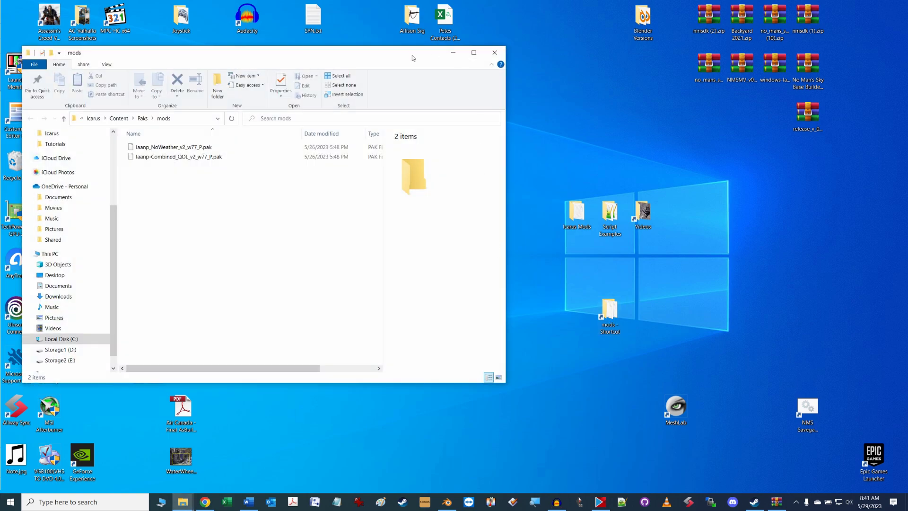
pyautogui.moveTo(413, 55); pyautogui.dragTo(456, 98)
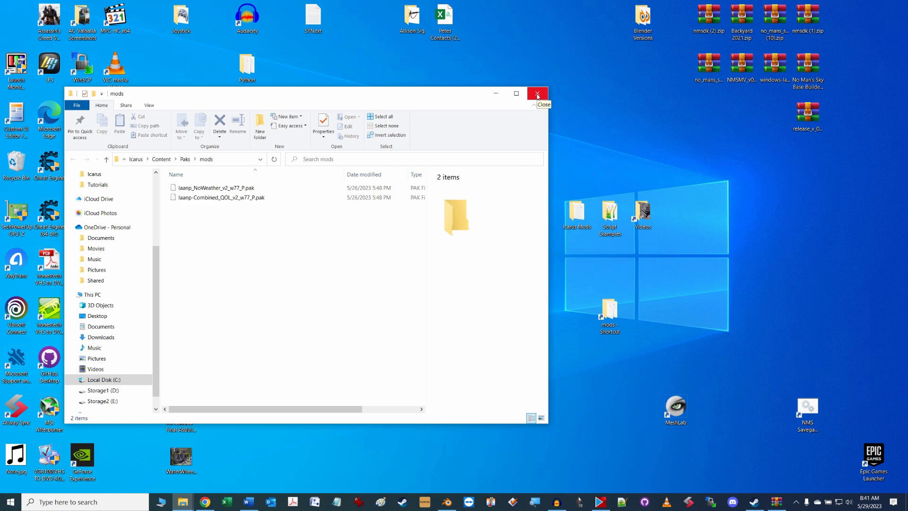
pyautogui.click(256, 189)
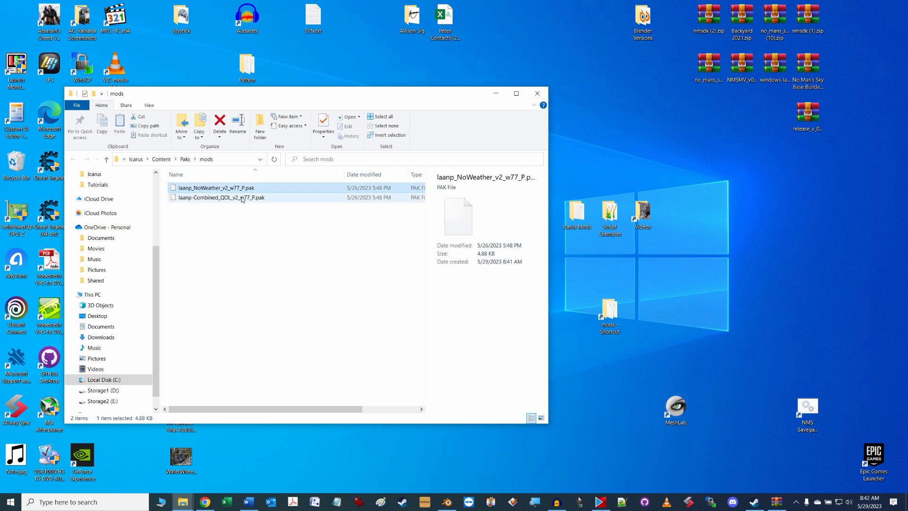
pyautogui.keyDown('shift'); pyautogui.click(242, 198); pyautogui.keyUp('shift')
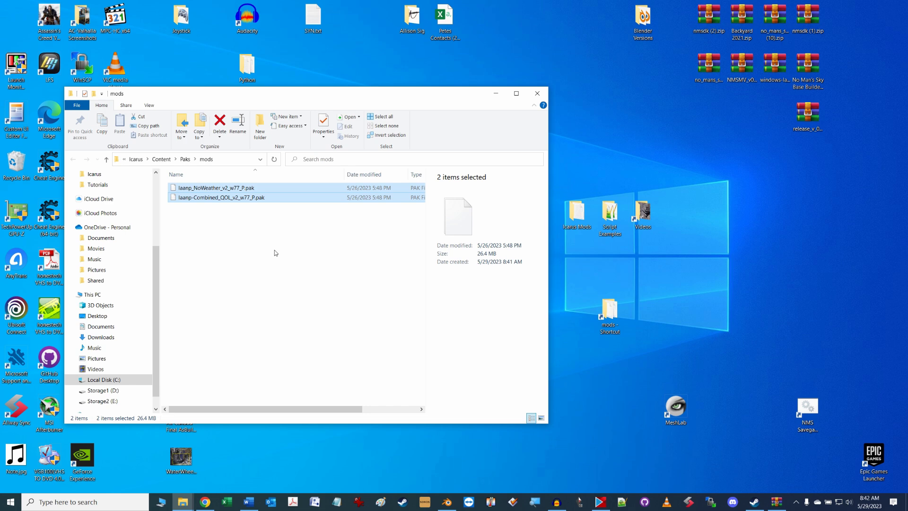
pyautogui.press('Delete')
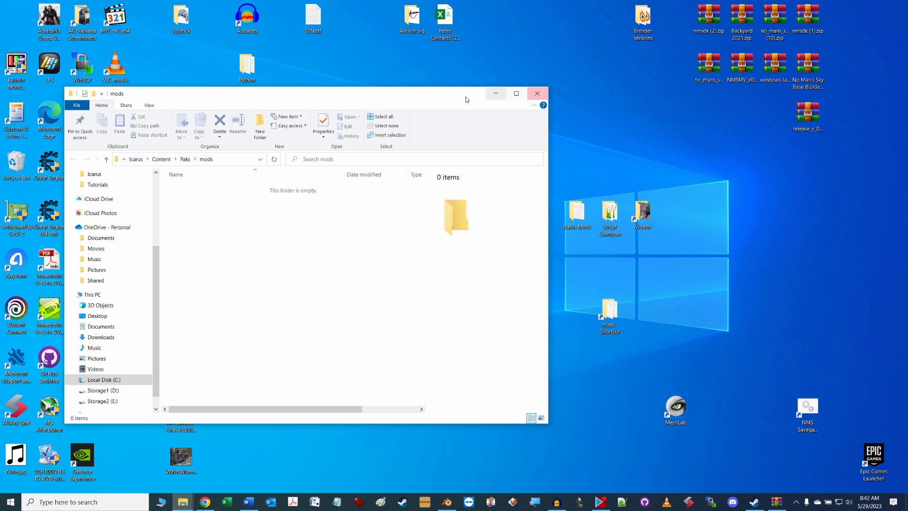
# Copy both laanp .pak files from WinRAR back into the mods folder
pyautogui.moveTo(466, 96); pyautogui.dragTo(490, 106)
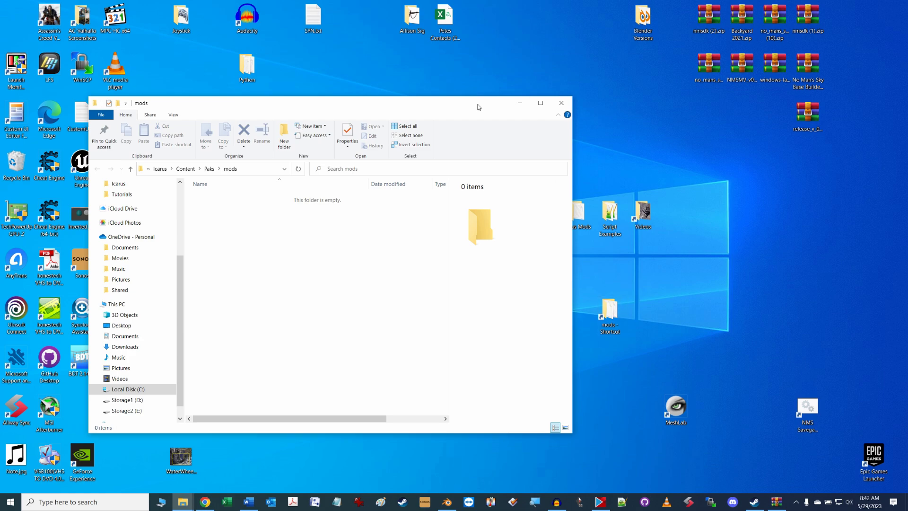
pyautogui.moveTo(479, 106); pyautogui.dragTo(418, 71)
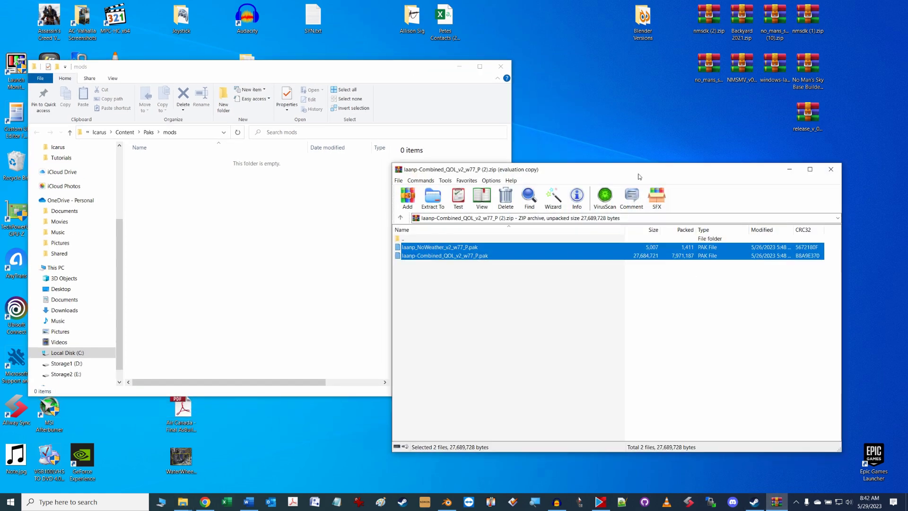
pyautogui.moveTo(653, 173); pyautogui.dragTo(714, 164)
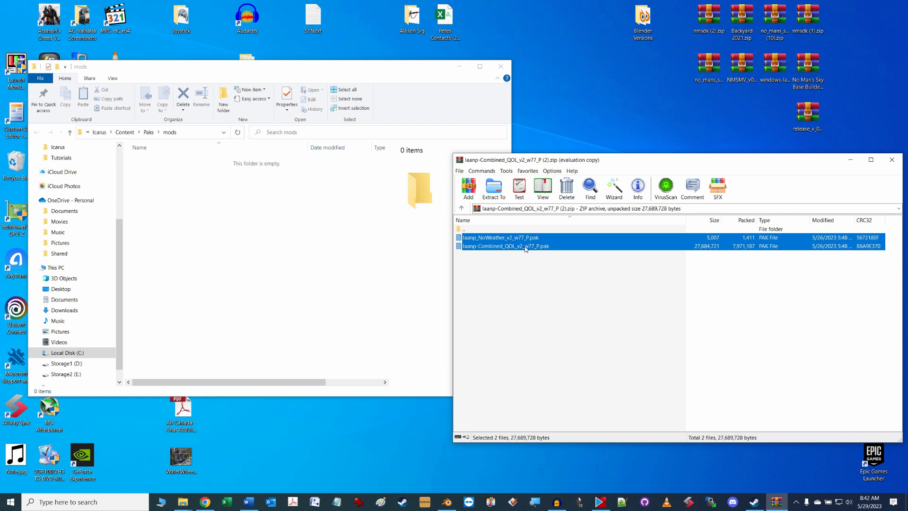
pyautogui.moveTo(526, 248); pyautogui.dragTo(169, 194)
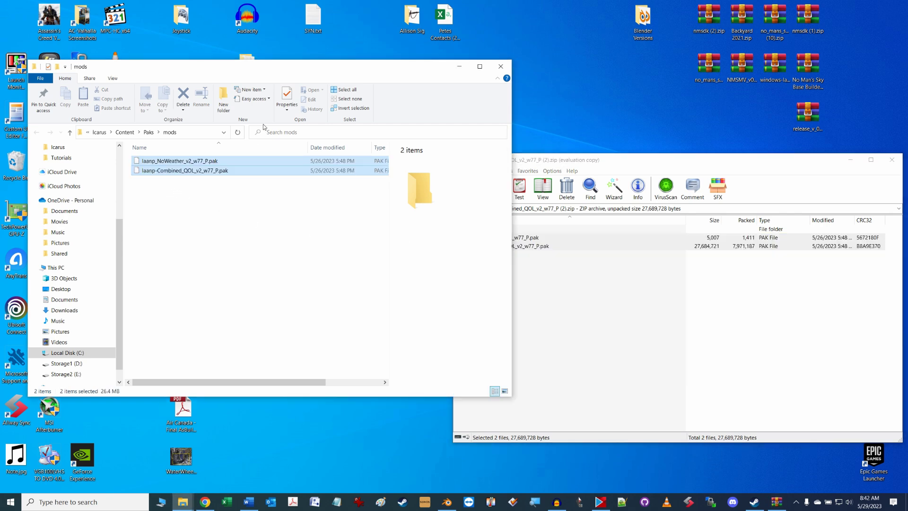
# Start renaming the NoWeather .pak file but leave its original name unchanged
pyautogui.moveTo(339, 67); pyautogui.dragTo(350, 90)
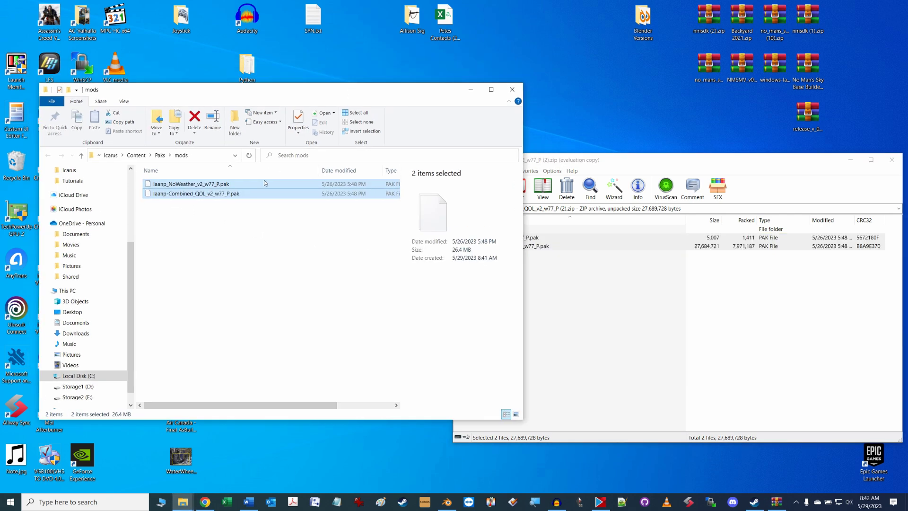
pyautogui.click(212, 184)
pyautogui.click(199, 185)
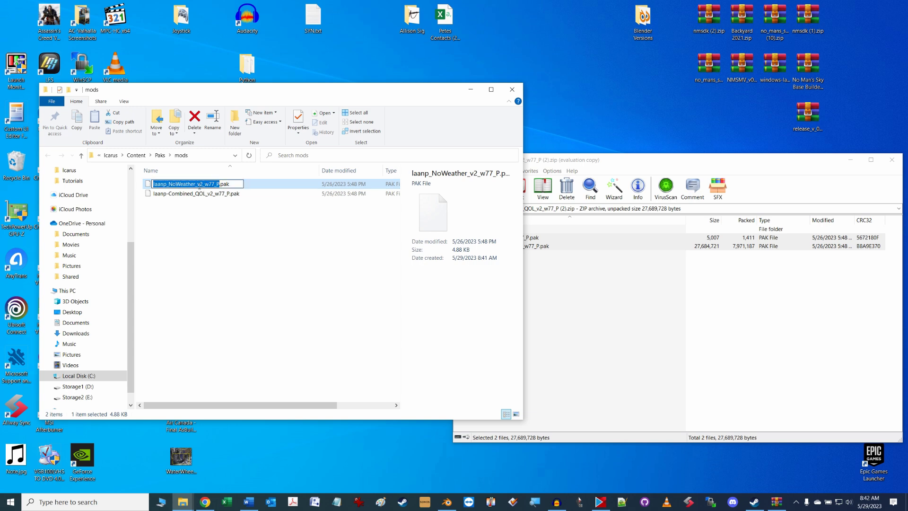
pyautogui.click(199, 184)
pyautogui.moveTo(206, 184); pyautogui.dragTo(219, 184)
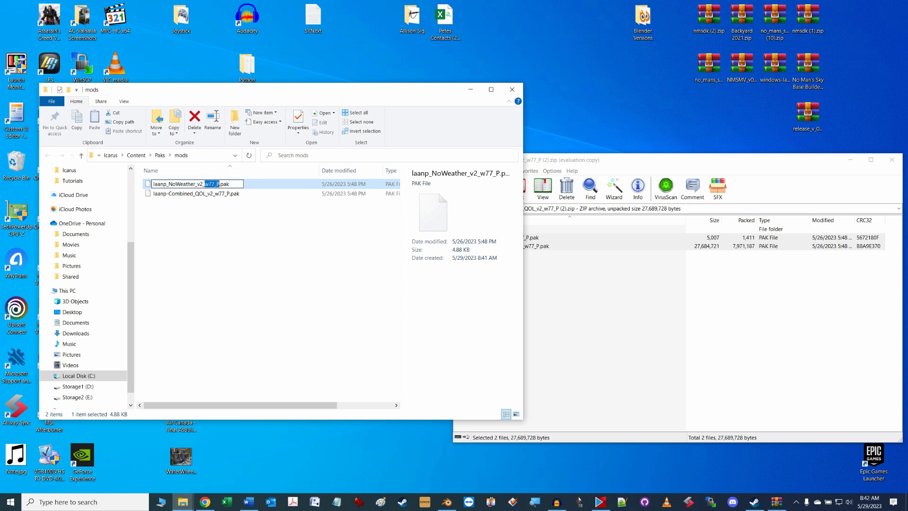
pyautogui.click(224, 196)
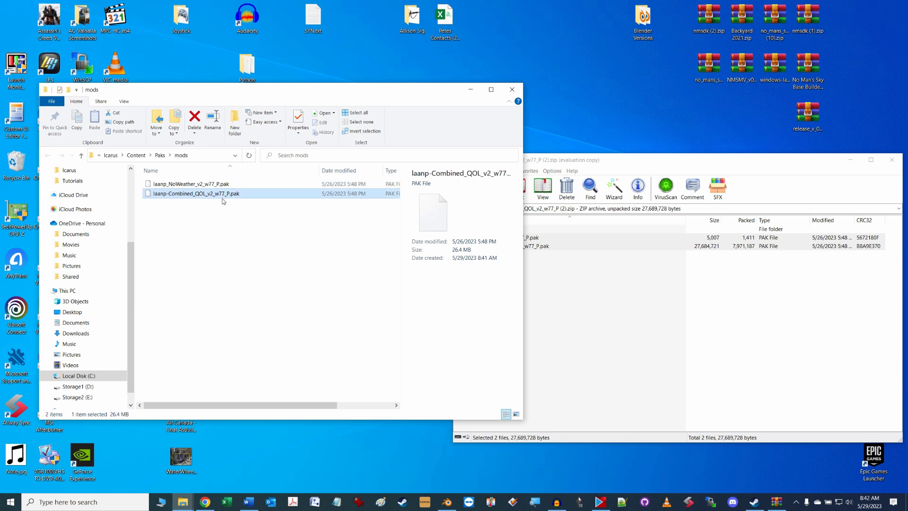
pyautogui.click(202, 185)
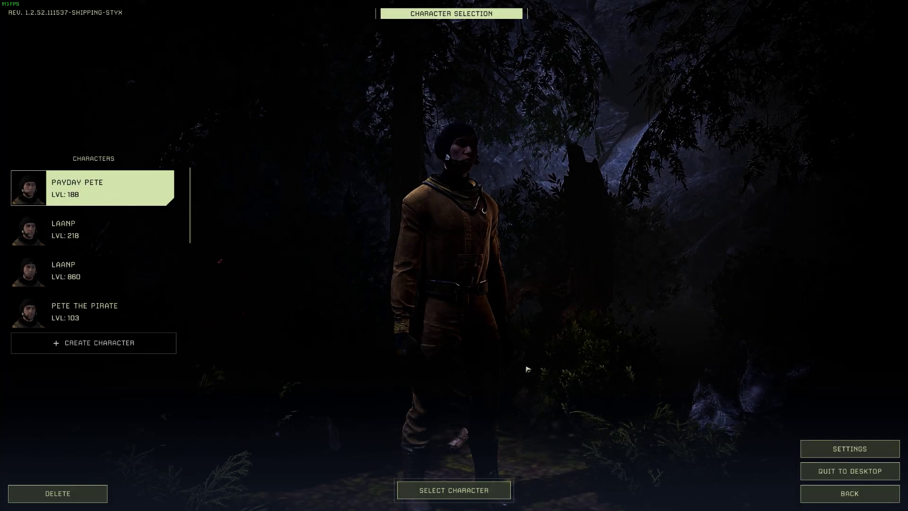
# Choose Select Character to enter Icarus with the first, level-188 character
pyautogui.click(475, 492)
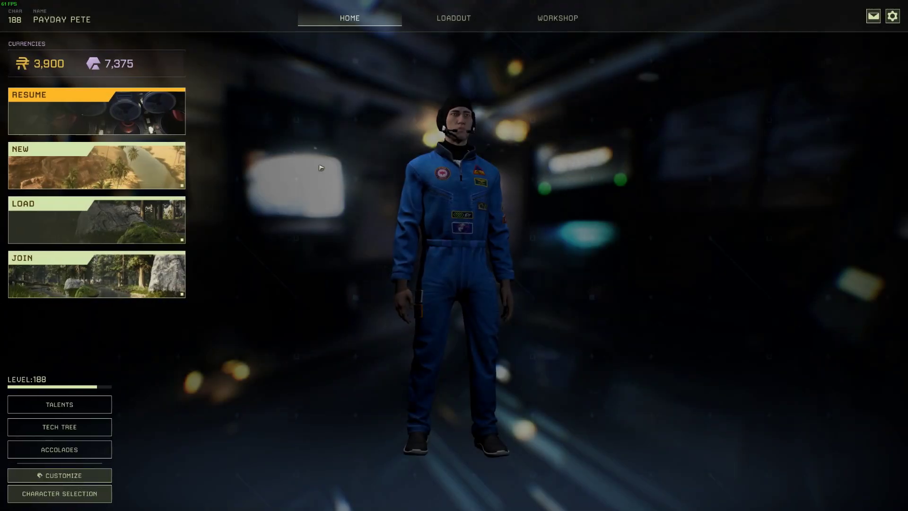
# Browse the Workshop research tree, confirming its items show as researched (currencies 3,900 and 7,375)
pyautogui.click(558, 19)
pyautogui.scroll(-3, 412, 142)
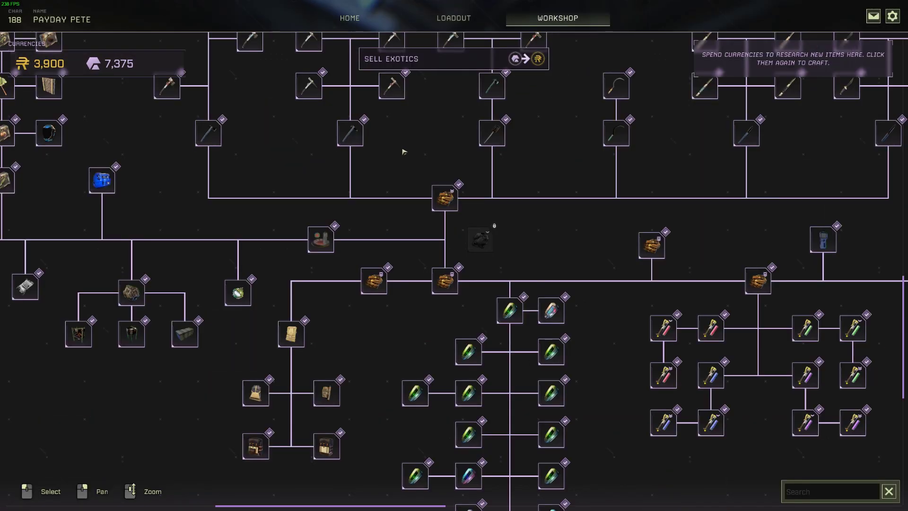
pyautogui.scroll(-1, 251, 164)
pyautogui.moveTo(250, 165); pyautogui.dragTo(459, 310)
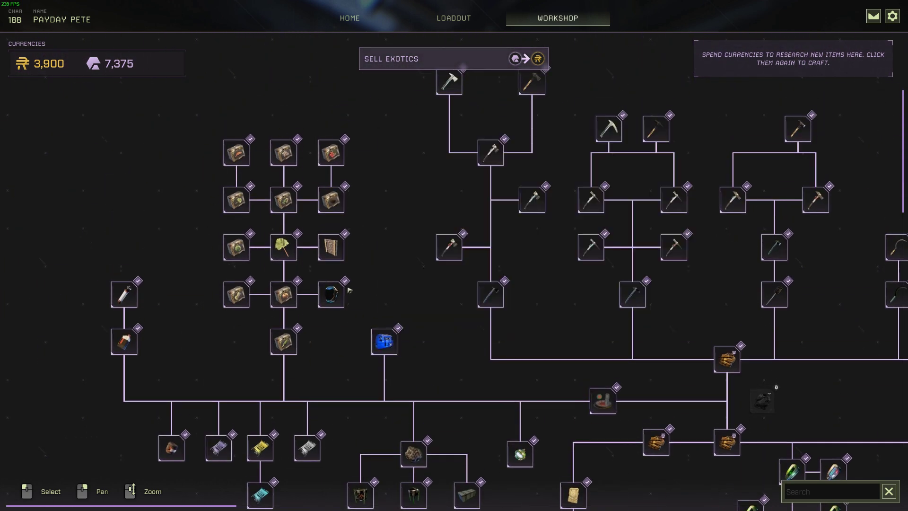
pyautogui.scroll(2, 350, 291)
pyautogui.moveTo(422, 278); pyautogui.dragTo(424, 255)
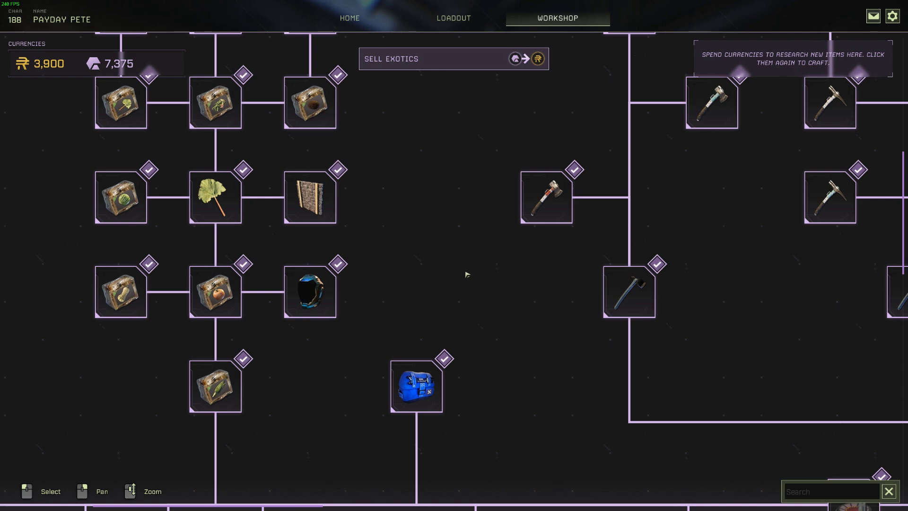
pyautogui.scroll(-3, 467, 274)
pyautogui.moveTo(584, 281); pyautogui.dragTo(469, 204)
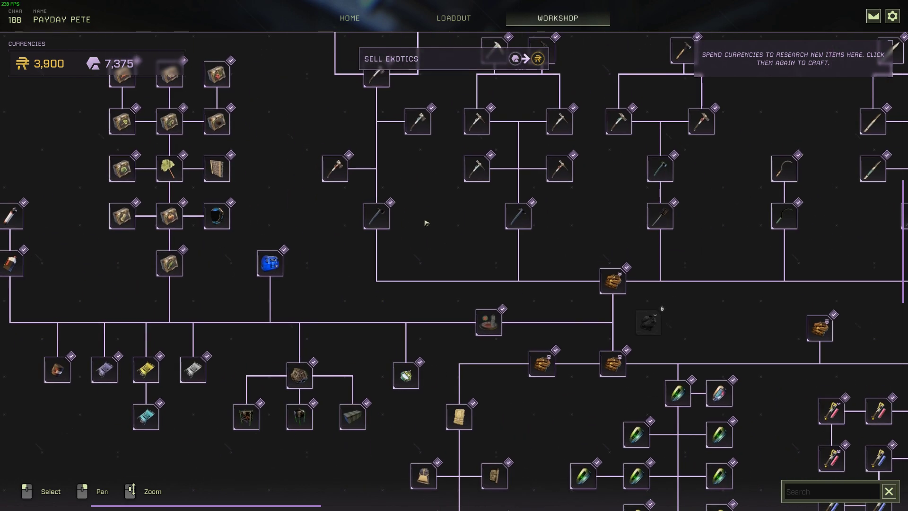
pyautogui.scroll(4, 426, 223)
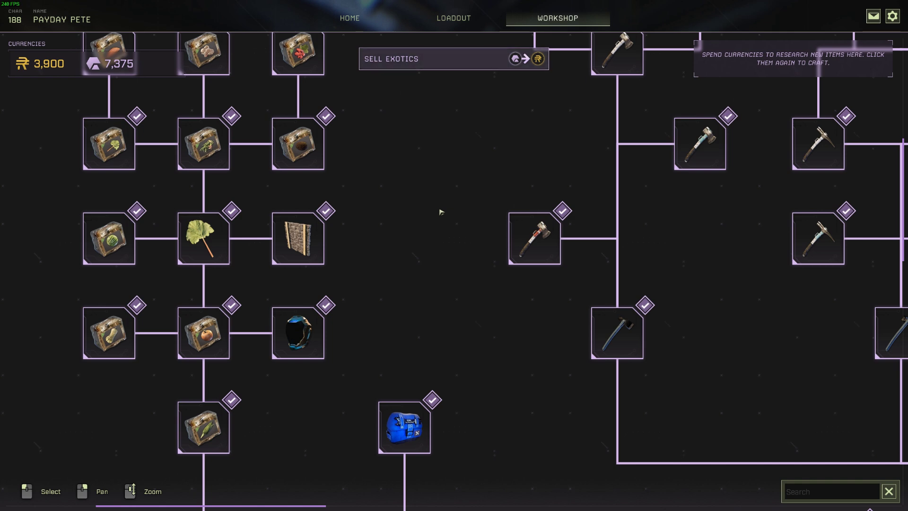
pyautogui.scroll(-3, 441, 212)
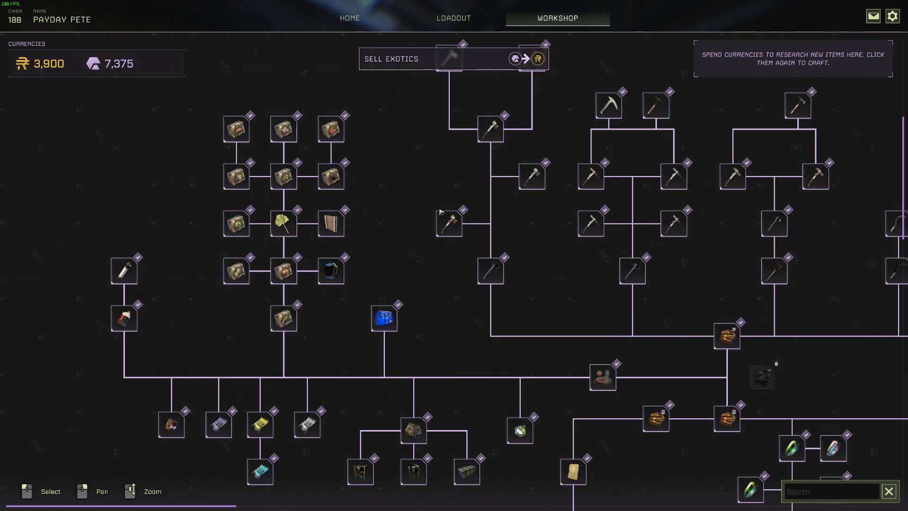